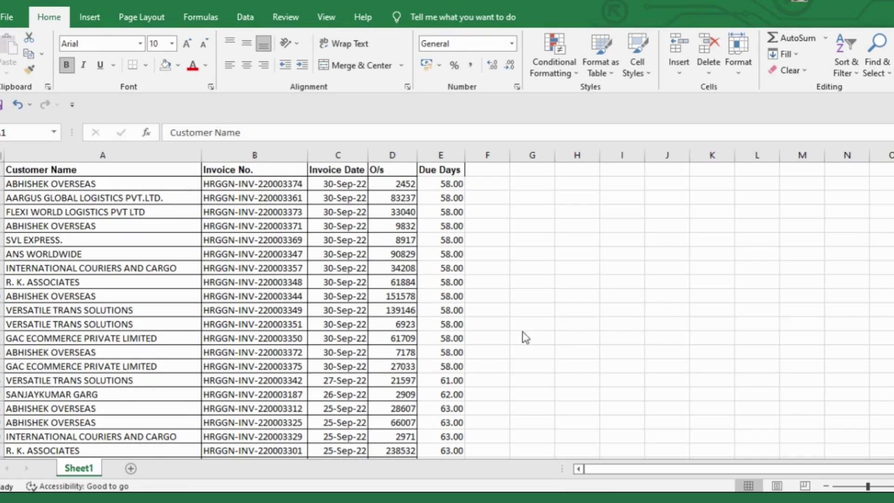
Clear the existing Due Days formulas from E2 down to the last data row
{"action": "left_click", "coordinate": [152, 320]}
{"action": "key", "text": "ctrl+Home"}
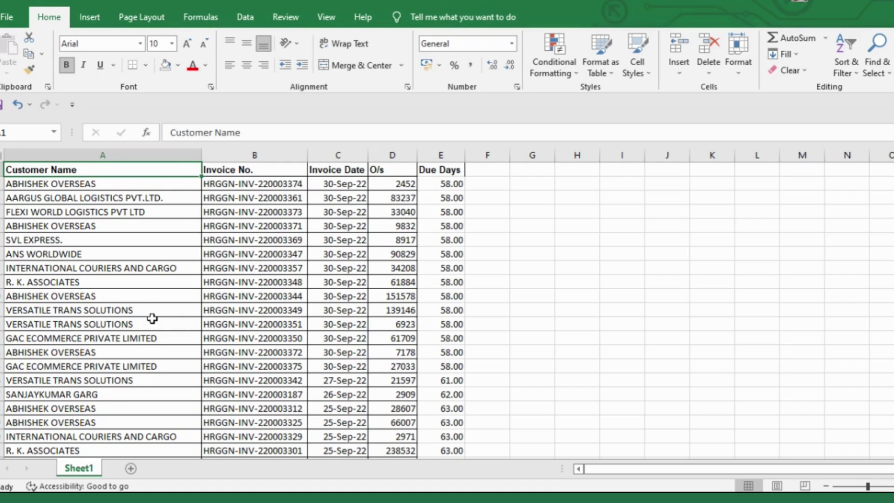
{"action": "key", "text": "Right"}
{"action": "key", "text": "Right"}
{"action": "key", "text": "Right"}
{"action": "key", "text": "Right"}
{"action": "key", "text": "Down"}
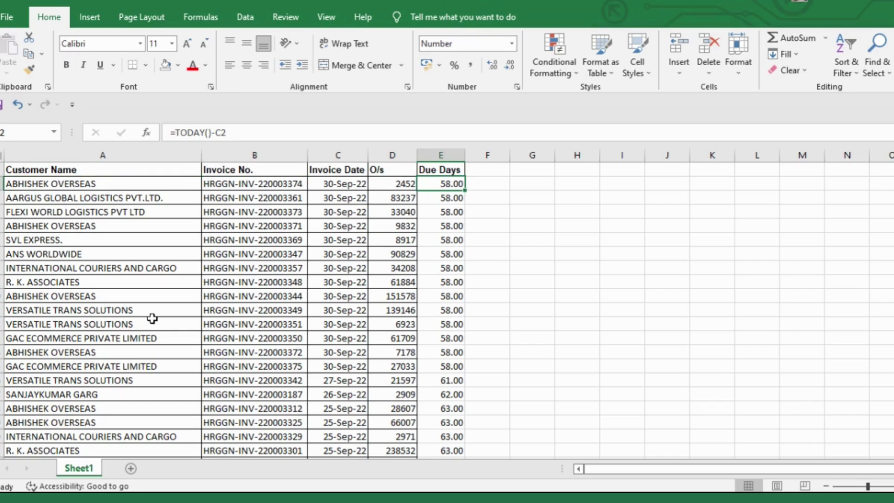
{"action": "key", "text": "ctrl+shift+Down"}
{"action": "key", "text": "Delete"}
Enter the formula =TODAY()-C2 in cell E2 to calculate the first invoice's due days
{"action": "key", "text": "ctrl+Up"}
{"action": "key", "text": "Down"}
{"action": "type", "text": "="}
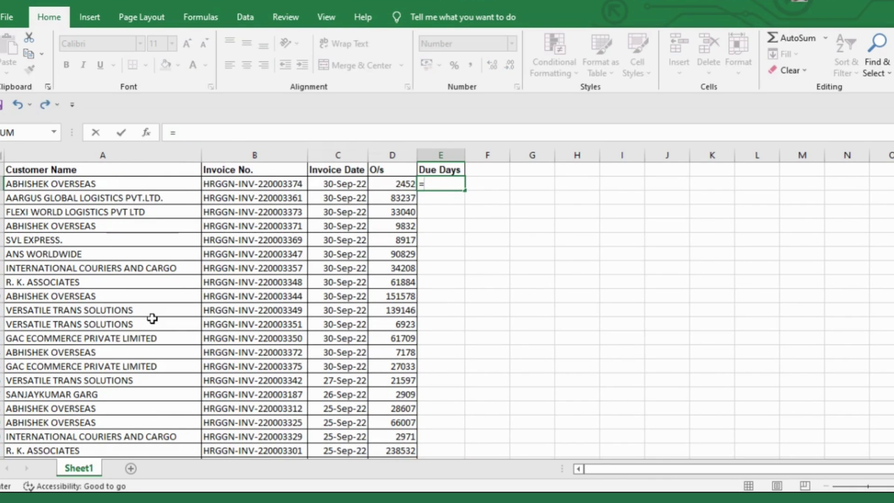
{"action": "type", "text": "tod"}
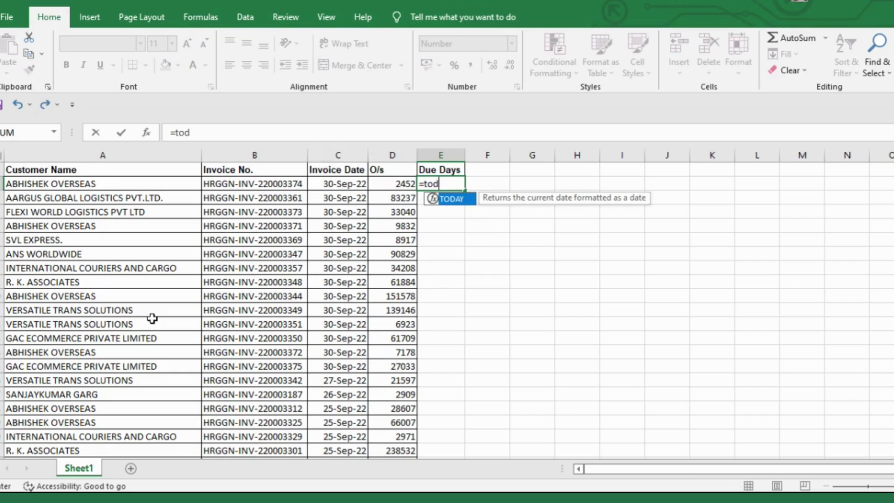
{"action": "key", "text": "Tab"}
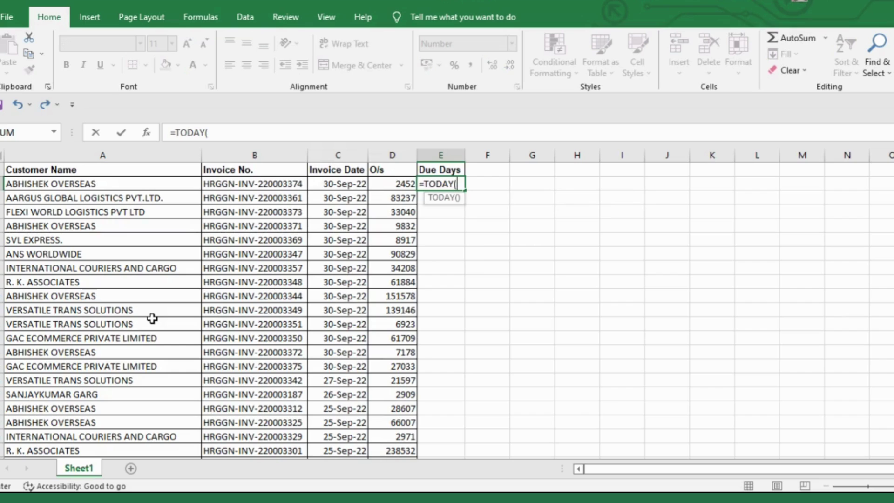
{"action": "type", "text": ")-"}
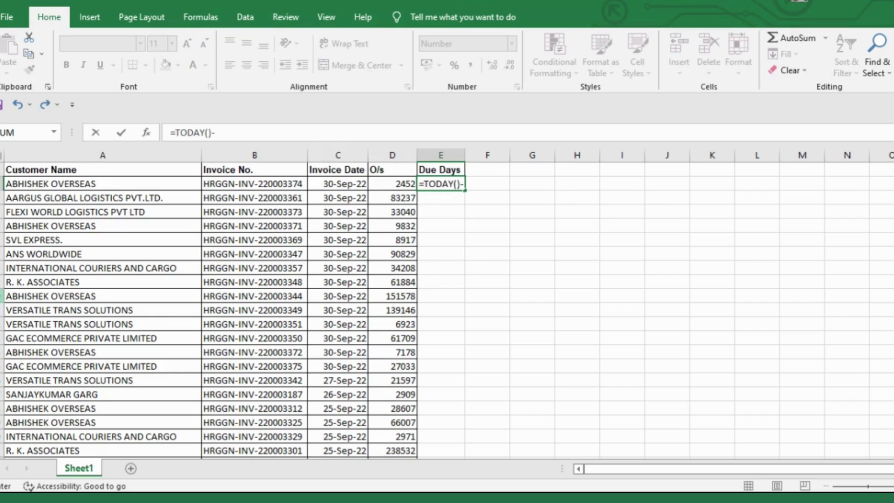
{"action": "left_click", "coordinate": [333, 179]}
{"action": "key", "text": "ctrl+Return"}
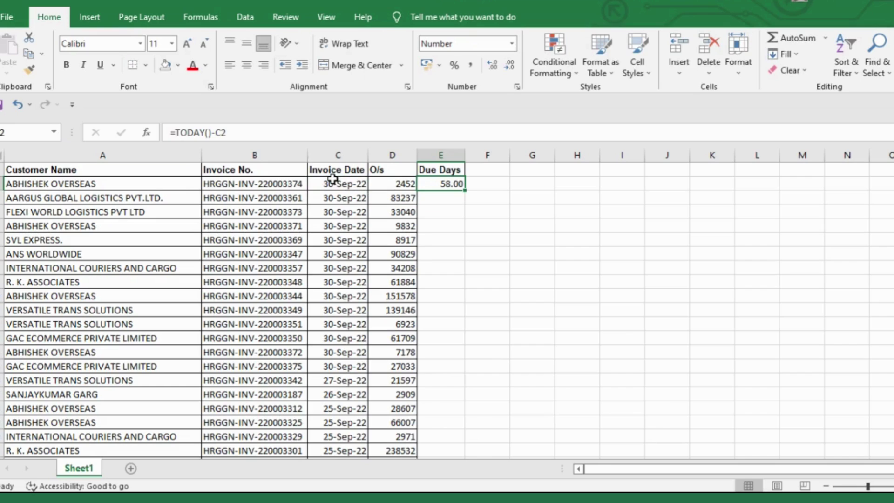
Copy the due-days formula from E2 down the Due Days column to the last invoice row, 1019
{"action": "key", "text": "ctrl+c"}
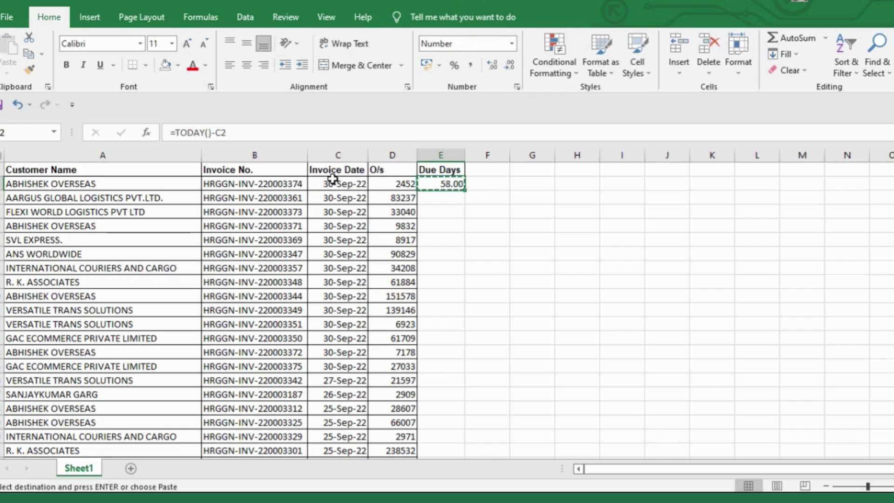
{"action": "key", "text": "Left"}
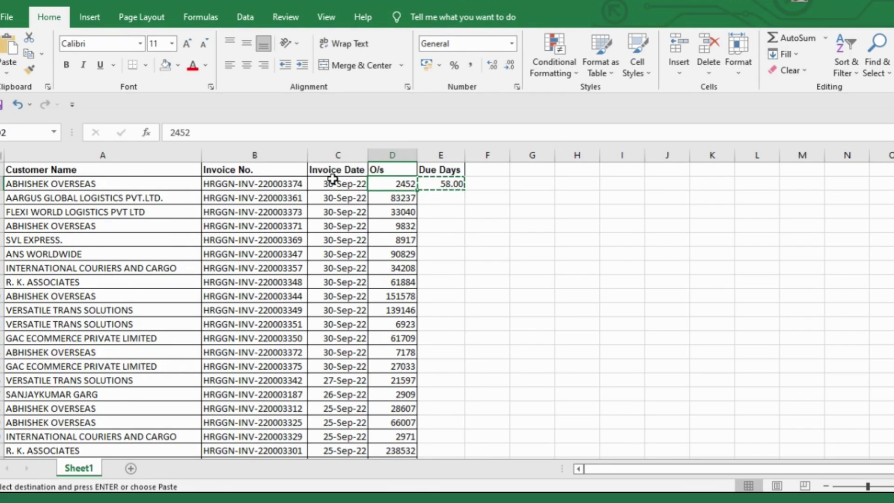
{"action": "key", "text": "ctrl+Down"}
{"action": "key", "text": "Right"}
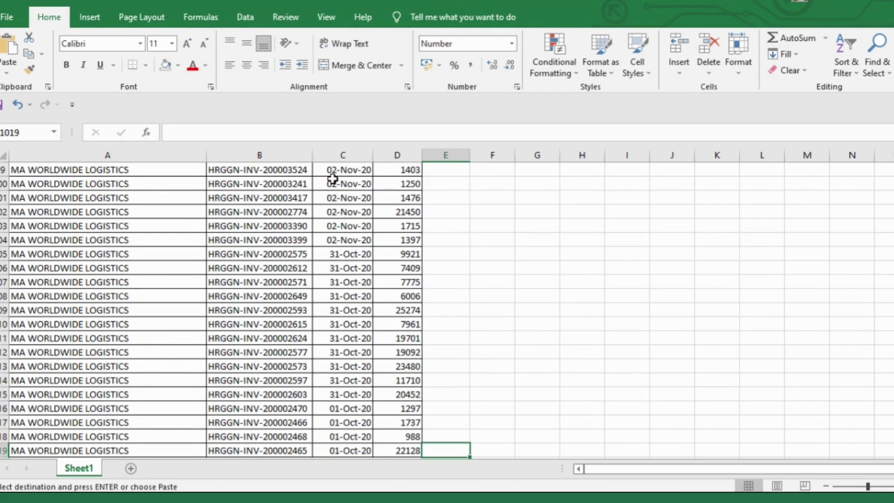
{"action": "key", "text": "ctrl+shift+Up"}
{"action": "key", "text": "Return"}
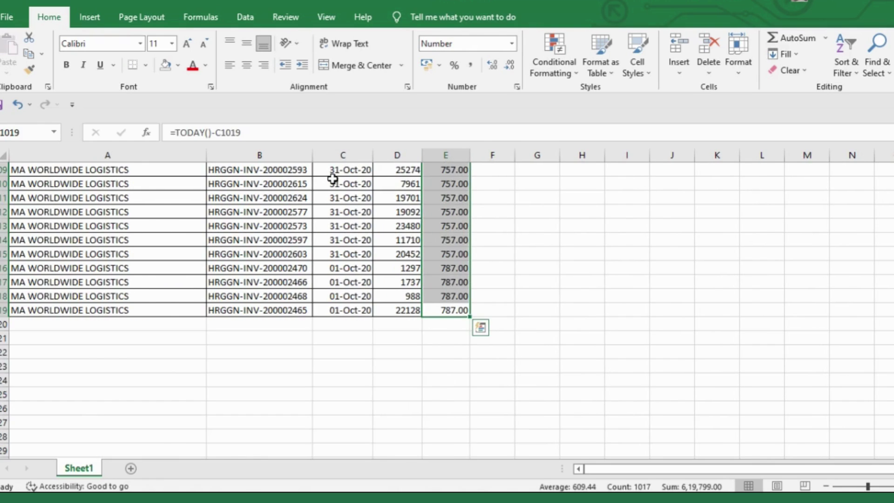
{"action": "key", "text": "ctrl+Up"}
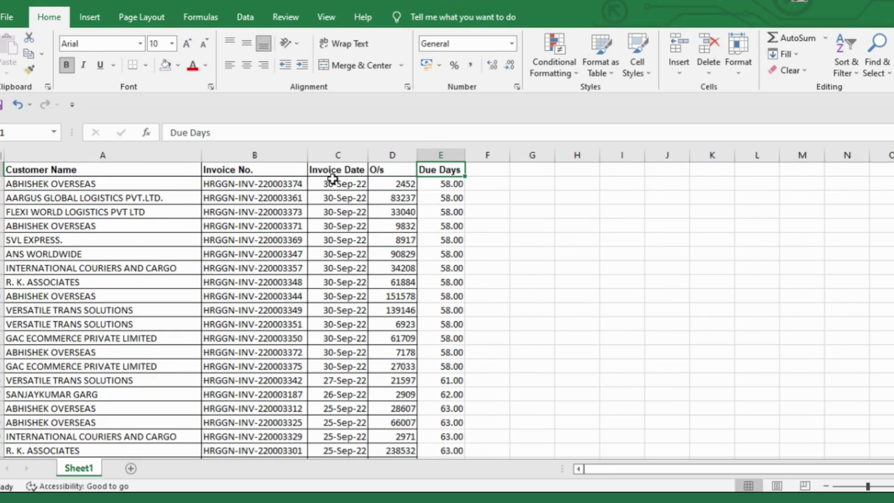
Create a PivotTable from the invoice data in Sheet1 A1:E1019 on a new worksheet
{"action": "key", "text": "ctrl+Home"}
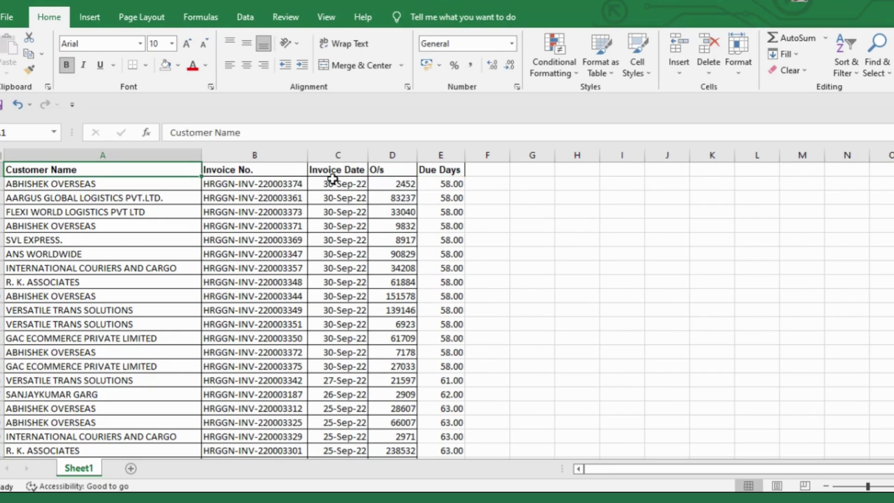
{"action": "key", "text": "shift+Right"}
{"action": "key", "text": "shift+Right"}
{"action": "key", "text": "shift+Right"}
{"action": "key", "text": "shift+Right"}
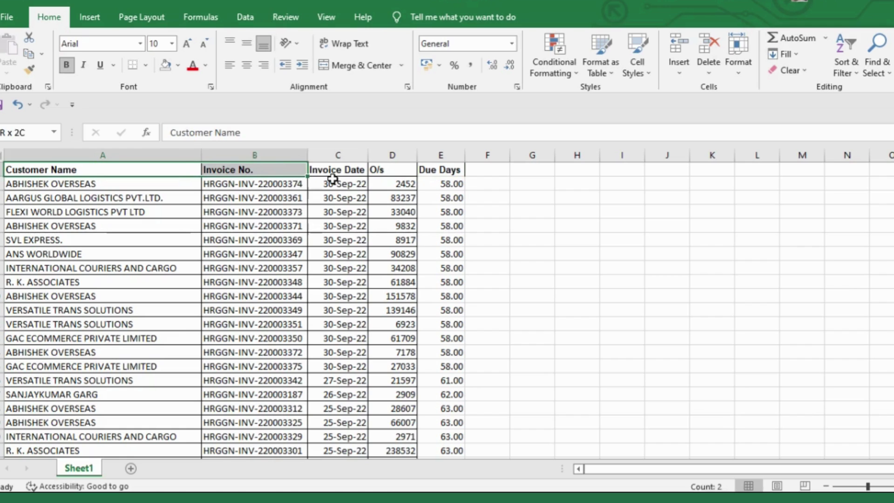
{"action": "key", "text": "ctrl+shift+Down"}
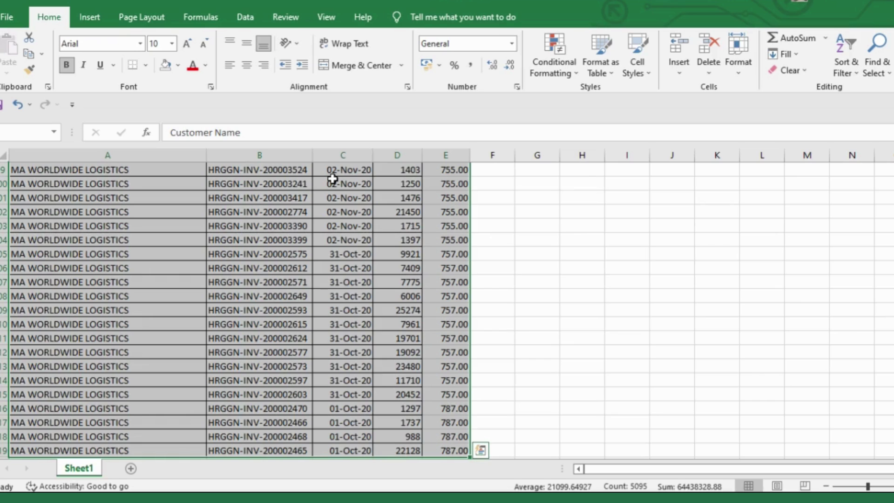
{"action": "key", "text": "ctrl+q"}
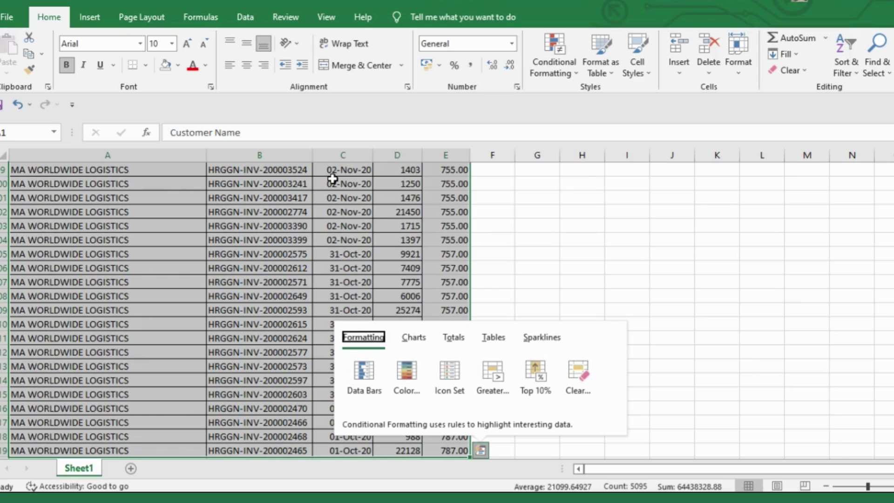
{"action": "key", "text": "Escape"}
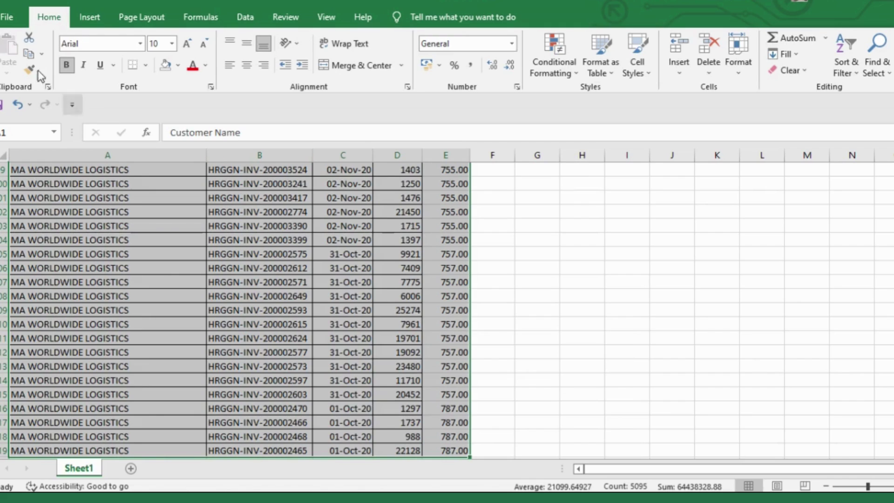
{"action": "left_click", "coordinate": [85, 26]}
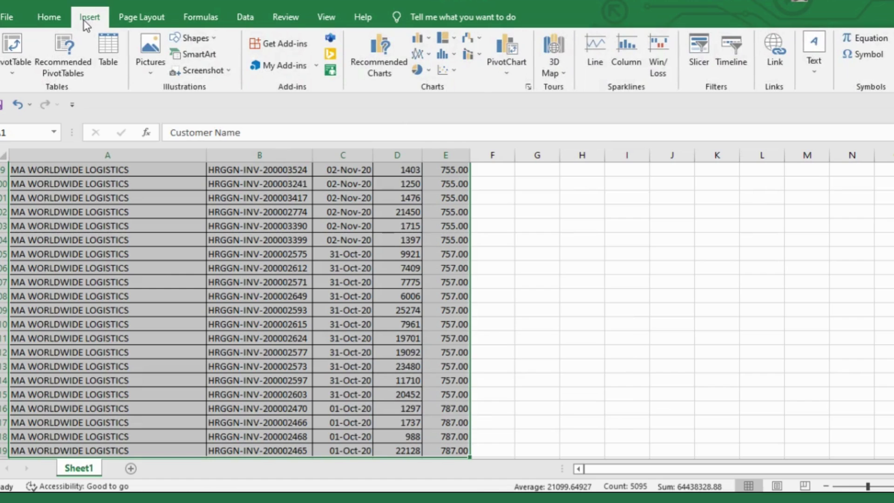
{"action": "left_click", "coordinate": [19, 48]}
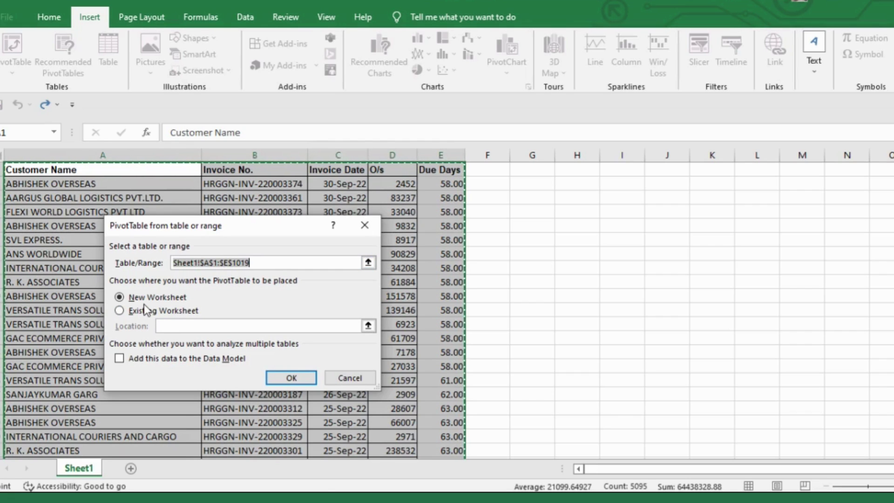
{"action": "left_click", "coordinate": [283, 379]}
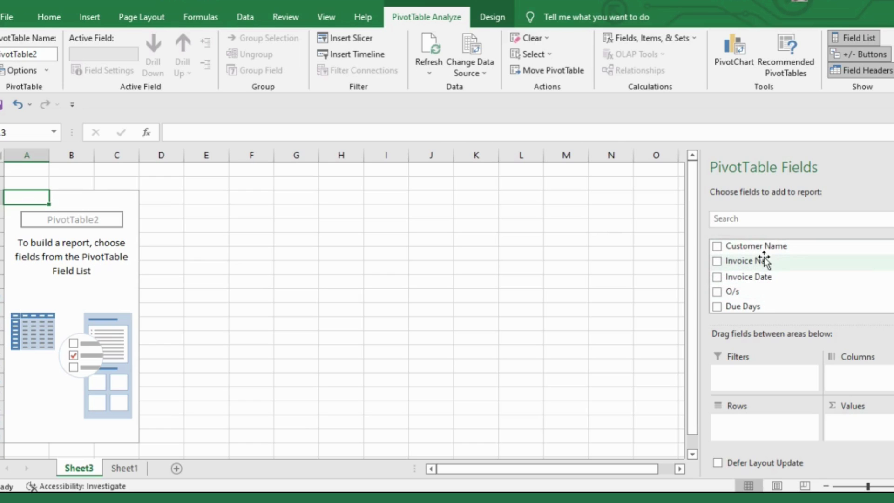
Add Customer Name to the PivotTable's row area
{"action": "scroll", "coordinate": [768, 289], "scroll_direction": "down", "scroll_amount": 1}
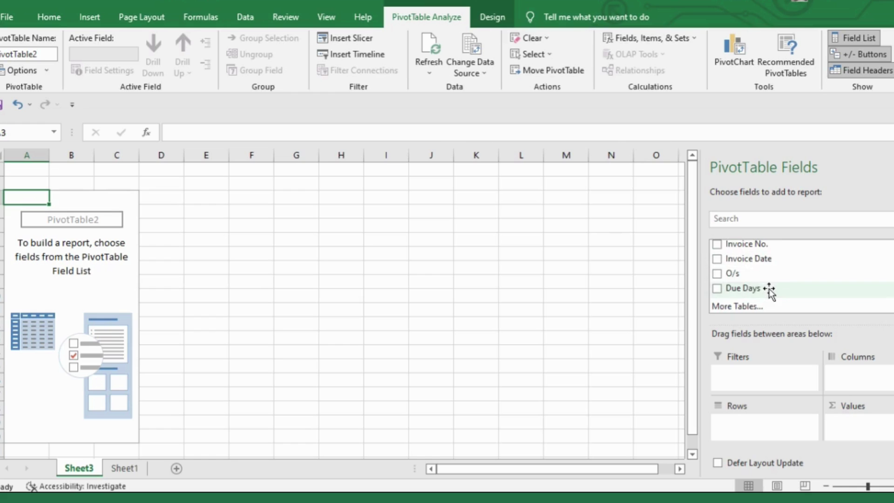
{"action": "scroll", "coordinate": [763, 270], "scroll_direction": "up", "scroll_amount": 1}
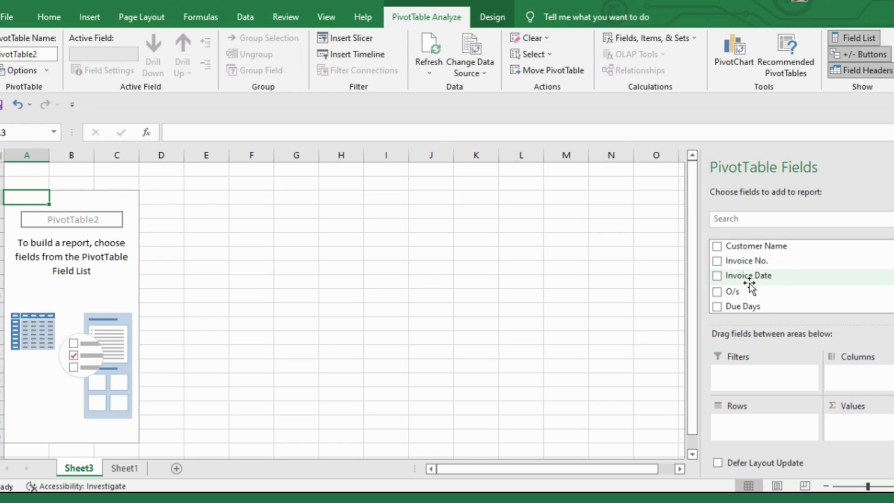
{"action": "scroll", "coordinate": [742, 291], "scroll_direction": "down", "scroll_amount": 1}
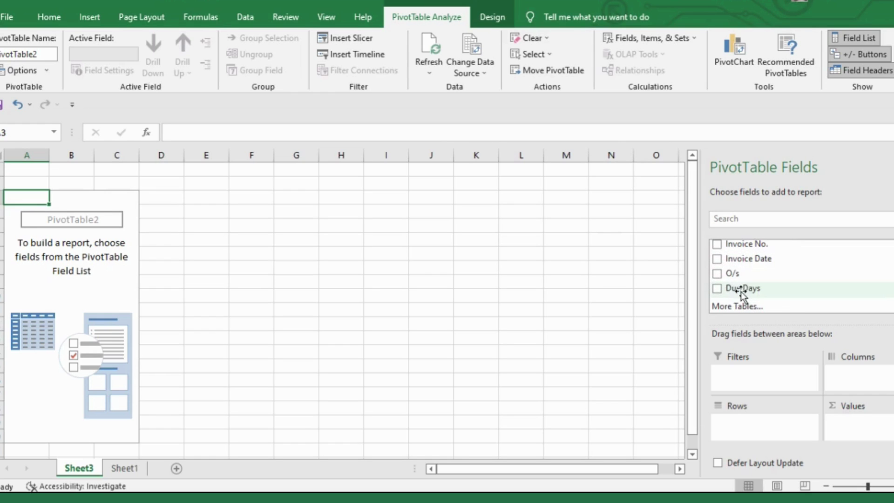
{"action": "scroll", "coordinate": [746, 261], "scroll_direction": "up", "scroll_amount": 1}
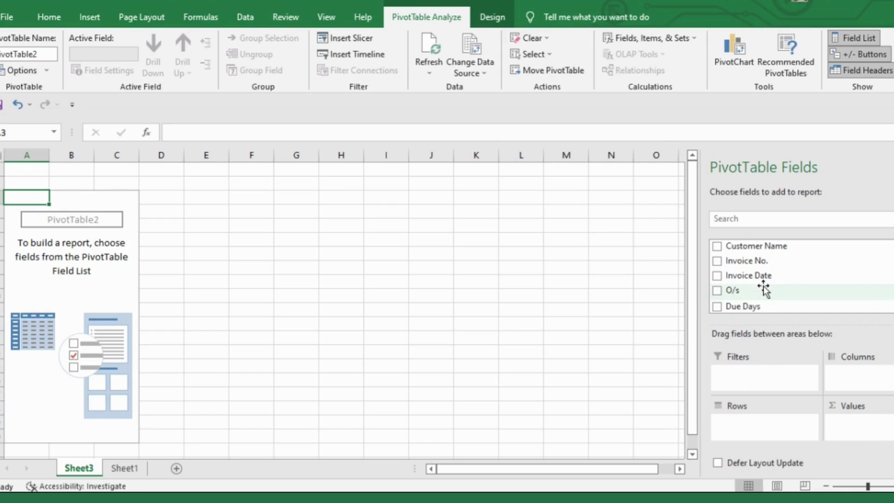
{"action": "left_click_drag", "start_coordinate": [752, 249], "coordinate": [753, 430]}
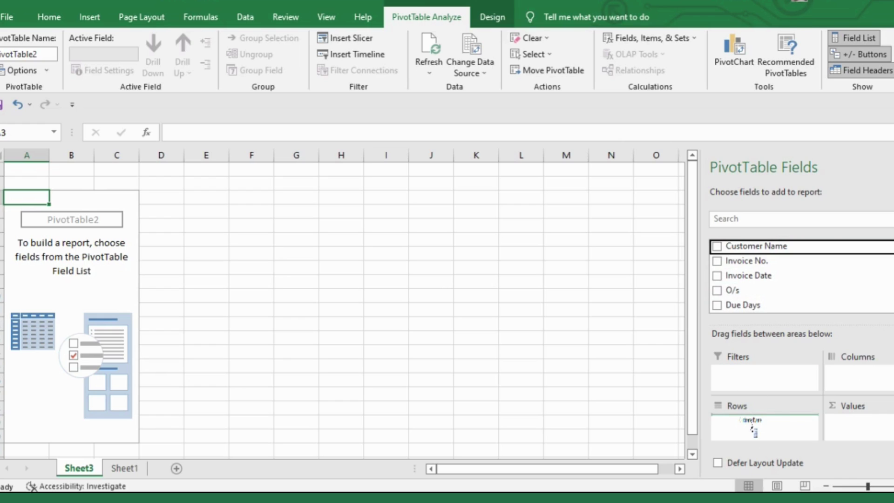
{"action": "left_click_drag", "start_coordinate": [752, 431], "coordinate": [768, 419]}
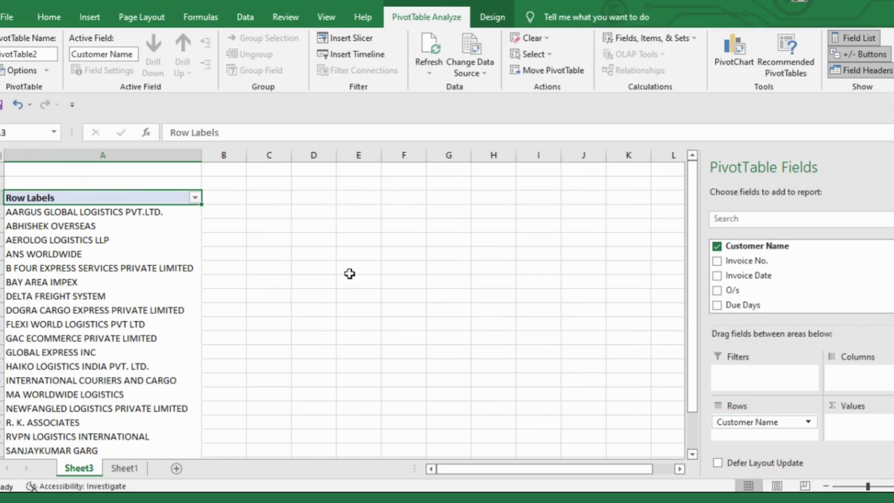
Add O/s to the PivotTable's values as a sum and Due Days to its columns
{"action": "scroll", "coordinate": [770, 266], "scroll_direction": "down", "scroll_amount": 1}
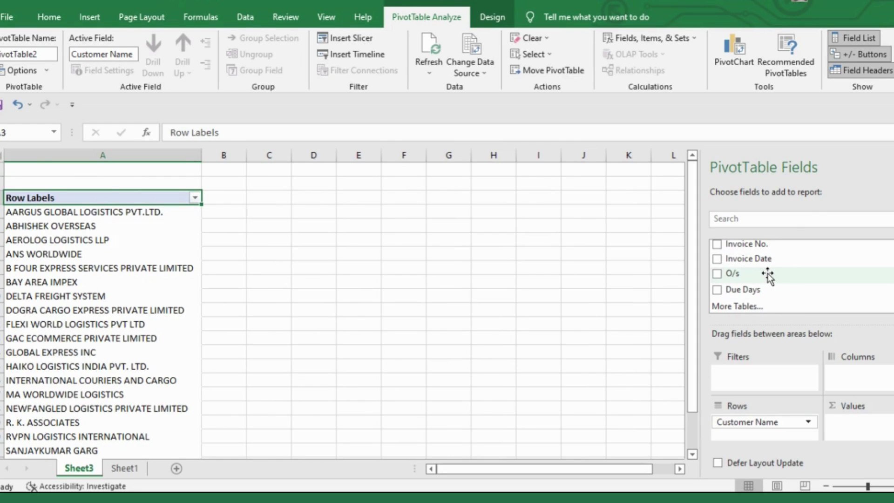
{"action": "left_click_drag", "start_coordinate": [768, 275], "coordinate": [859, 429]}
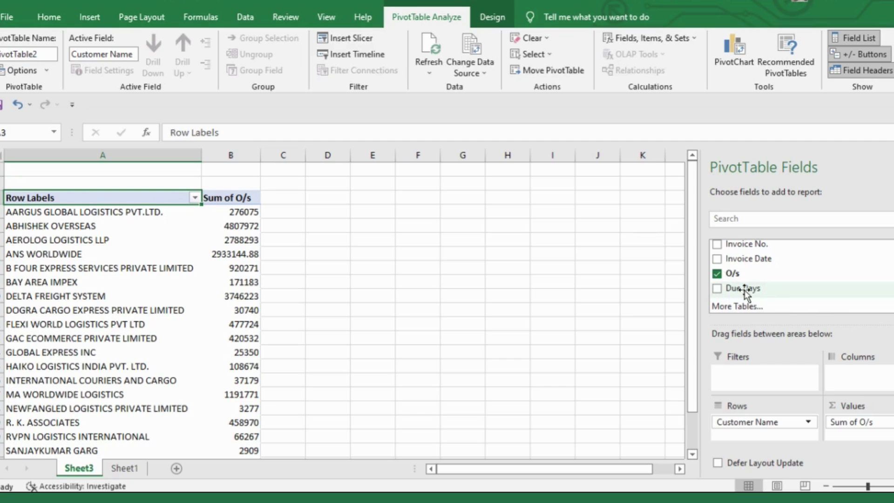
{"action": "left_click_drag", "start_coordinate": [744, 292], "coordinate": [867, 386]}
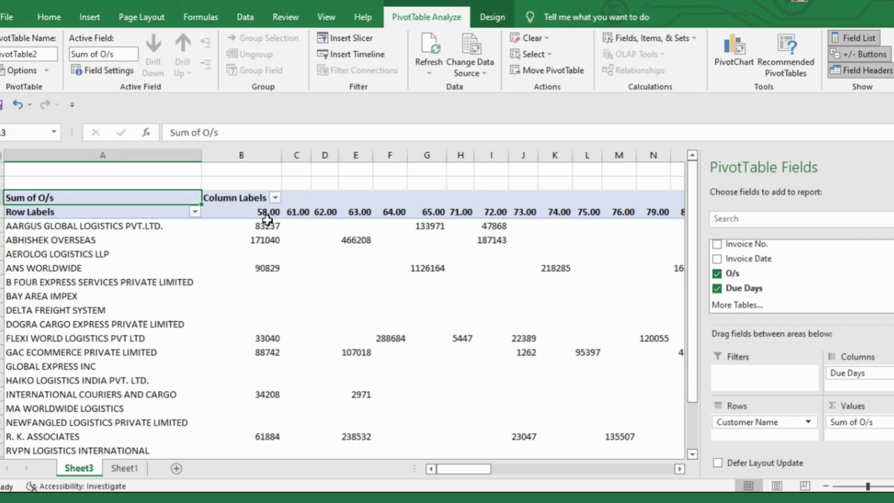
Examine the individual Due Days column headings beside the PivotTable's row labels
{"action": "left_click", "coordinate": [179, 220]}
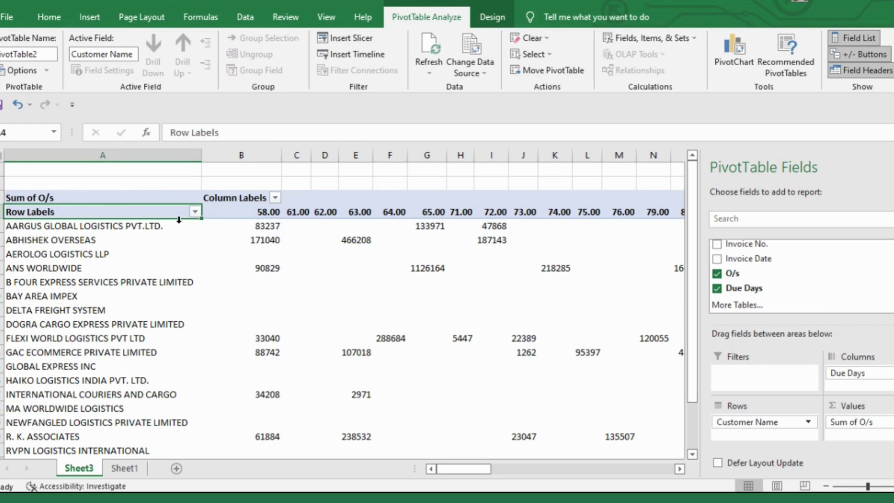
{"action": "key", "text": "Right"}
{"action": "key", "text": "Right"}
{"action": "key", "text": "Left"}
{"action": "key", "text": "Right"}
{"action": "key", "text": "Left"}
{"action": "key", "text": "Right"}
{"action": "key", "text": "Left"}
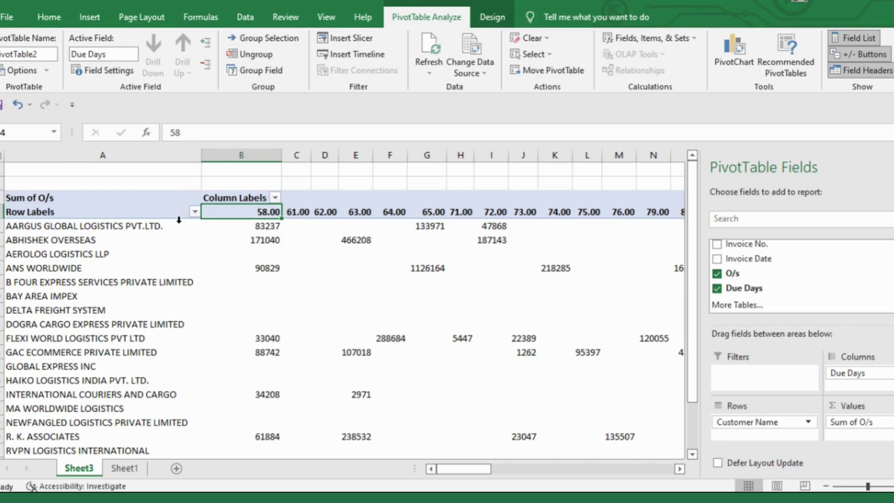
{"action": "key", "text": "Right"}
{"action": "key", "text": "Left"}
{"action": "key", "text": "Right"}
{"action": "key", "text": "Left"}
Group the PivotTable's Due Days column headings starting at 1, ending at 365, in intervals of 15
{"action": "right_click", "coordinate": [248, 214]}
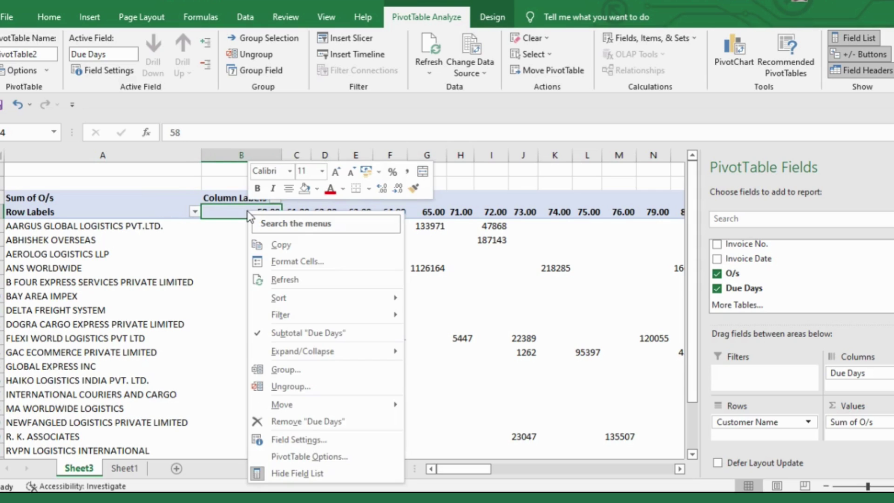
{"action": "left_click", "coordinate": [307, 370]}
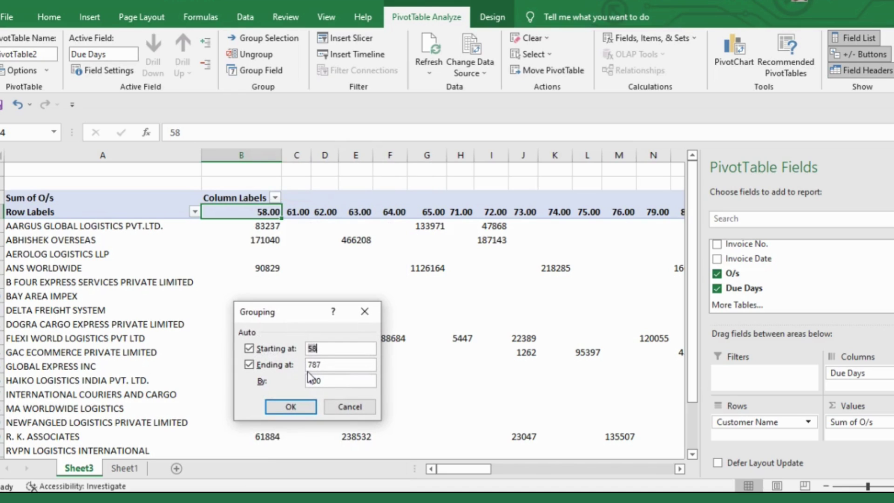
{"action": "type", "text": "1"}
{"action": "left_click", "coordinate": [330, 365]}
{"action": "key", "text": "BackSpace"}
{"action": "key", "text": "BackSpace"}
{"action": "key", "text": "BackSpace"}
{"action": "type", "text": "365"}
{"action": "left_click", "coordinate": [330, 380]}
{"action": "key", "text": "BackSpace"}
{"action": "key", "text": "BackSpace"}
{"action": "key", "text": "BackSpace"}
{"action": "type", "text": "15"}
{"action": "left_click", "coordinate": [291, 407]}
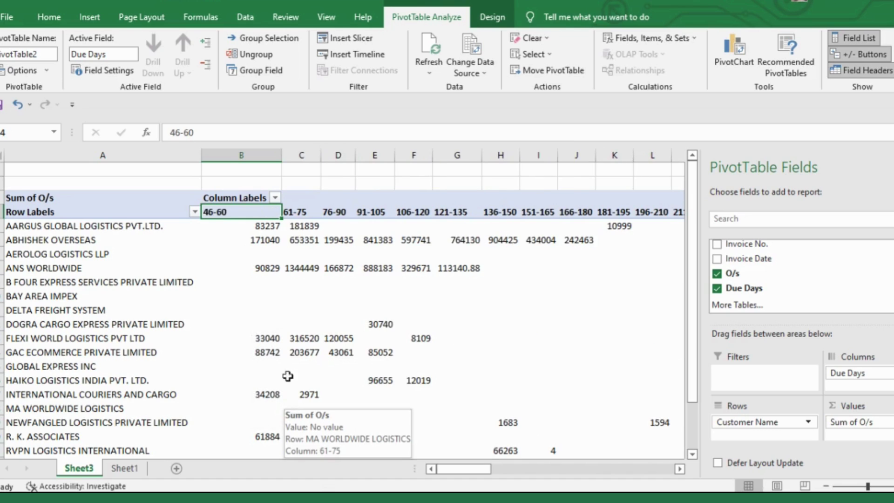
{"action": "left_click", "coordinate": [238, 205]}
{"action": "key", "text": "Left"}
{"action": "key", "text": "Right"}
{"action": "key", "text": "Right"}
{"action": "key", "text": "Left"}
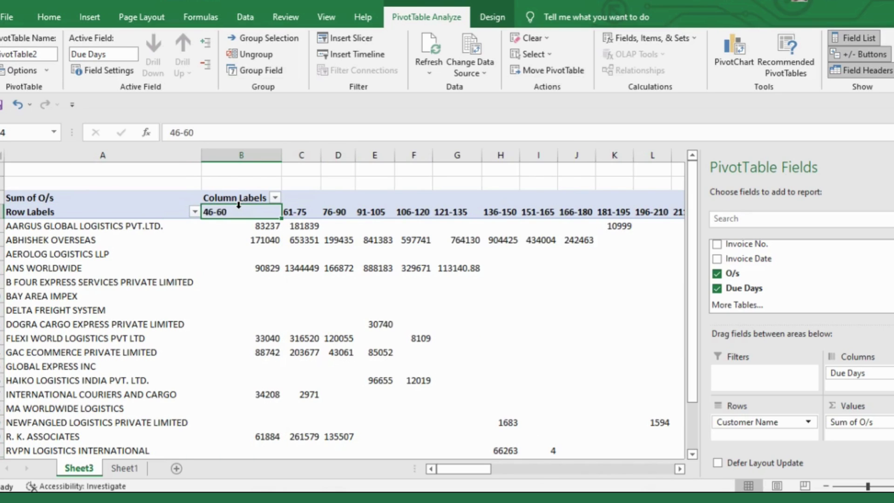
Examine the grouped 15-day Due Days headings in the PivotTable, starting with the 46-60 bracket
{"action": "key", "text": "Right"}
{"action": "key", "text": "Left"}
{"action": "key", "text": "Right"}
{"action": "key", "text": "Left"}
{"action": "key", "text": "Right"}
{"action": "key", "text": "Left"}
{"action": "key", "text": "Right"}
{"action": "key", "text": "Right"}
{"action": "key", "text": "Left"}
{"action": "key", "text": "Right"}
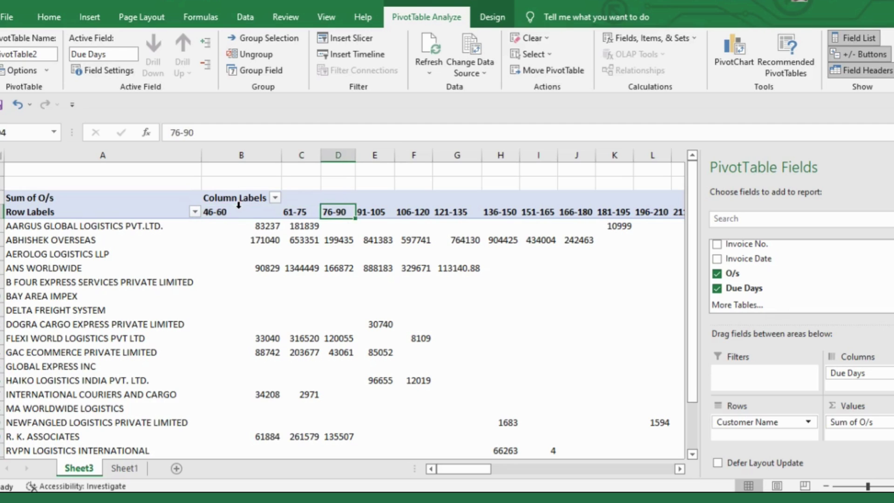
{"action": "key", "text": "Right"}
{"action": "key", "text": "Right"}
{"action": "key", "text": "Right"}
{"action": "key", "text": "Left"}
{"action": "key", "text": "Left"}
{"action": "key", "text": "Left"}
{"action": "key", "text": "Left"}
{"action": "key", "text": "Left"}
{"action": "key", "text": "Left"}
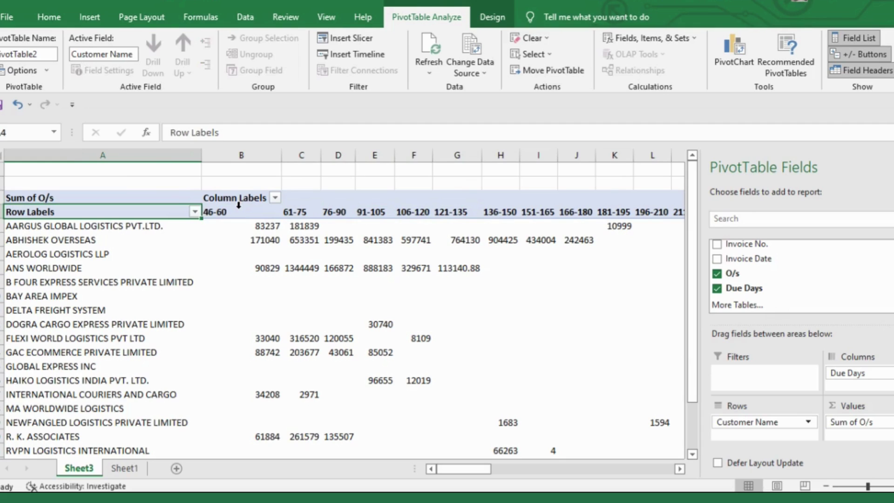
Review the customers' outstanding amounts in the ageing bracket columns between 46-60 and 136-150
{"action": "left_click", "coordinate": [318, 204]}
{"action": "key", "text": "Right"}
{"action": "key", "text": "Right"}
{"action": "key", "text": "Right"}
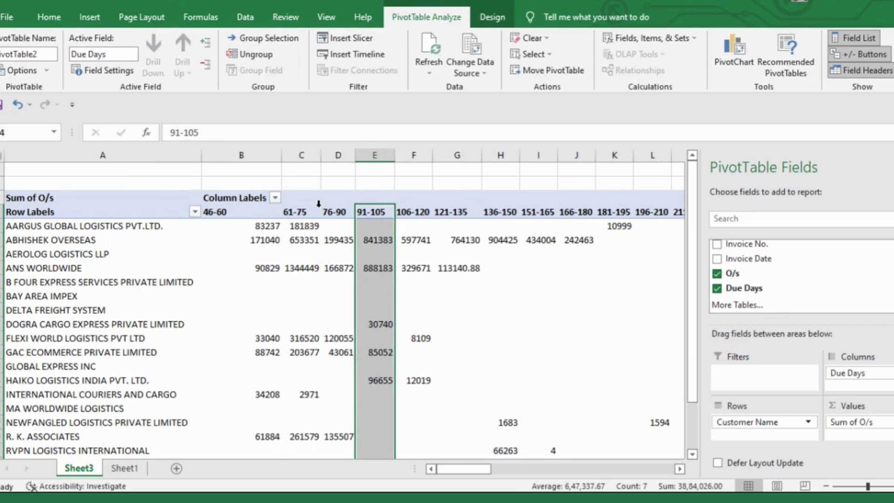
{"action": "key", "text": "Right"}
{"action": "key", "text": "Right"}
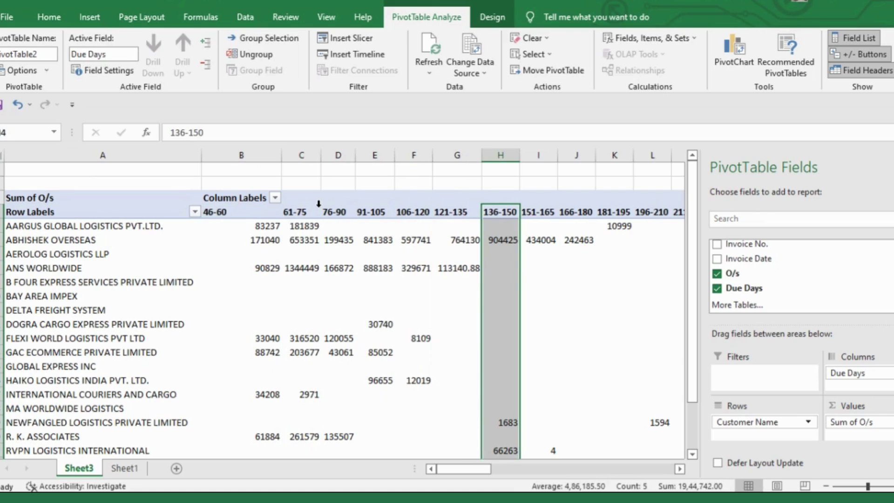
{"action": "key", "text": "Left"}
{"action": "key", "text": "Left"}
{"action": "key", "text": "Left"}
{"action": "key", "text": "Left"}
{"action": "key", "text": "Left"}
{"action": "key", "text": "Left"}
{"action": "key", "text": "Right"}
{"action": "key", "text": "Left"}
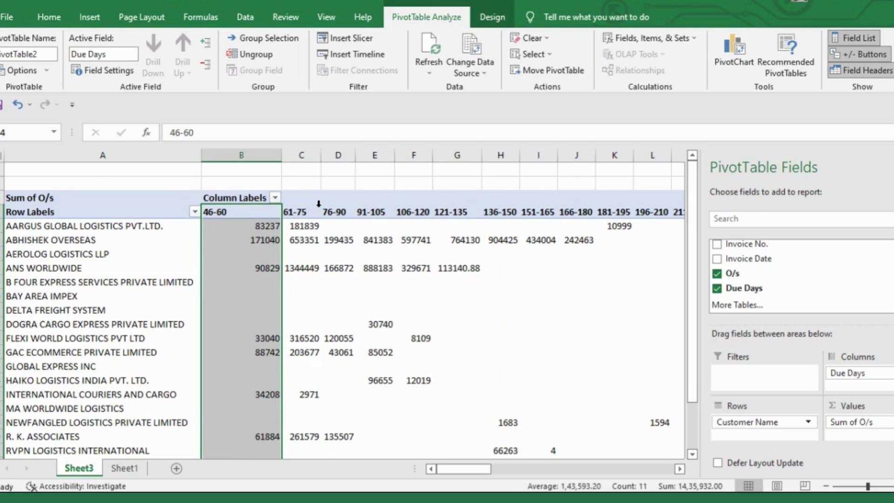
Inspect the PivotTable's ageing bracket columns one after another from 61-75 through 166-180
{"action": "key", "text": "Right"}
{"action": "key", "text": "Right"}
{"action": "key", "text": "Right"}
{"action": "key", "text": "Right"}
{"action": "key", "text": "Right"}
{"action": "key", "text": "Right"}
{"action": "key", "text": "Right"}
{"action": "key", "text": "Right"}
{"action": "key", "text": "Right"}
{"action": "key", "text": "Right"}
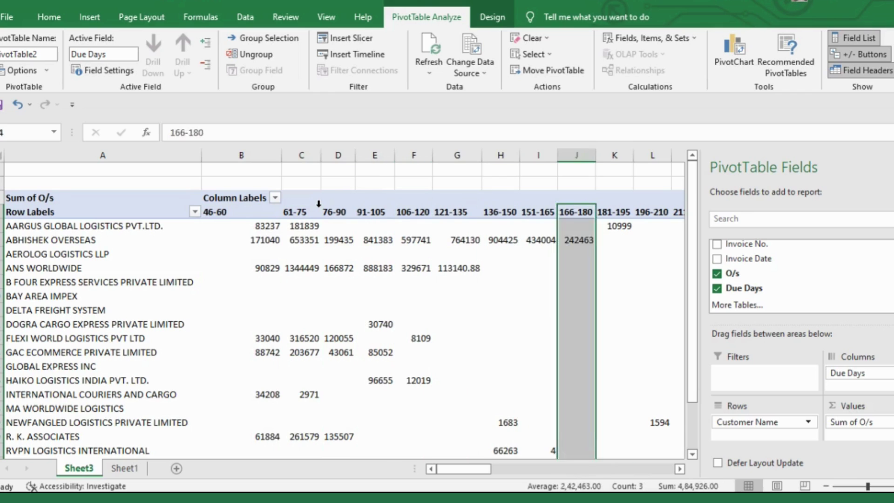
{"action": "key", "text": "Left"}
{"action": "key", "text": "Left"}
{"action": "key", "text": "Left"}
{"action": "key", "text": "Left"}
{"action": "key", "text": "Left"}
{"action": "key", "text": "Right"}
{"action": "key", "text": "Right"}
{"action": "key", "text": "Right"}
{"action": "key", "text": "Right"}
{"action": "key", "text": "Right"}
{"action": "key", "text": "Right"}
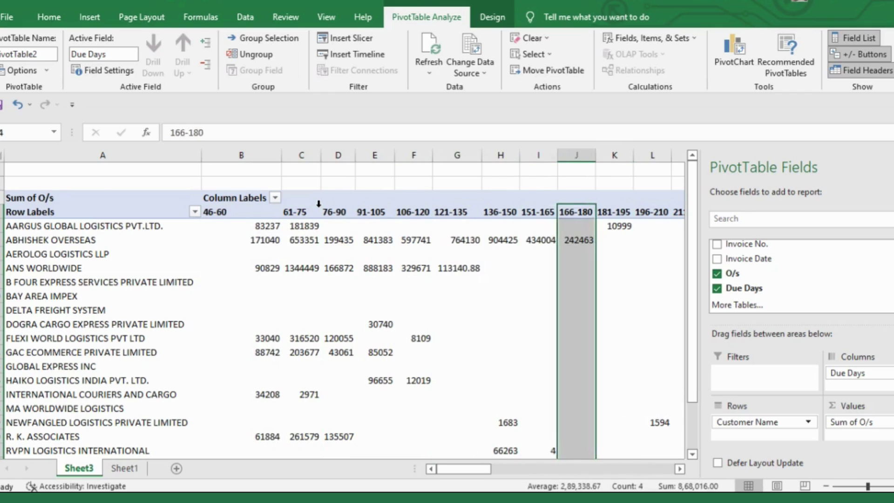